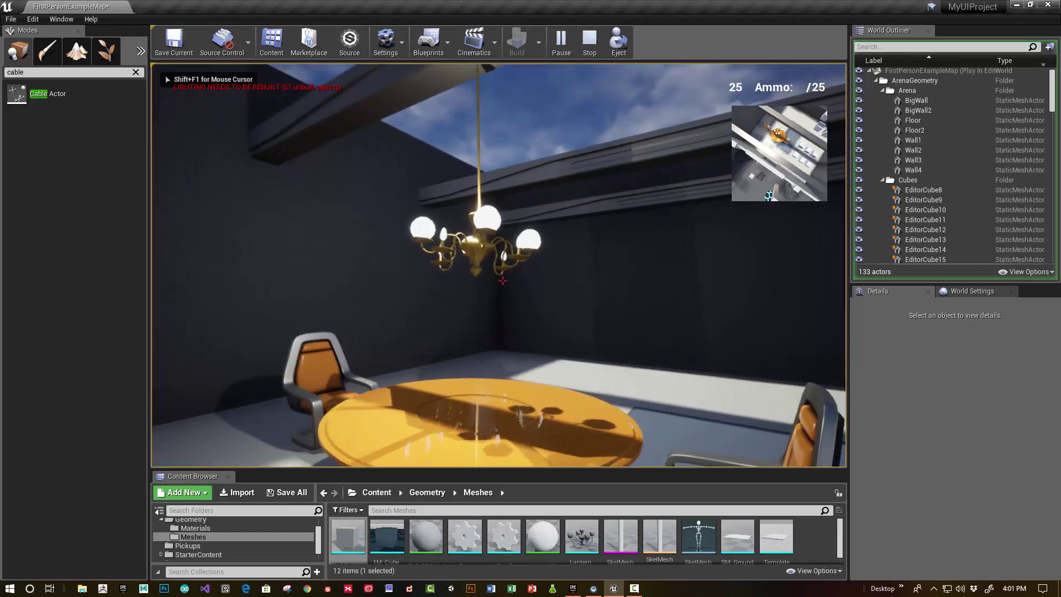
- Walk and jump around the hanging chandelier over the table in play mode, and end the play session
key("w")
key("space")
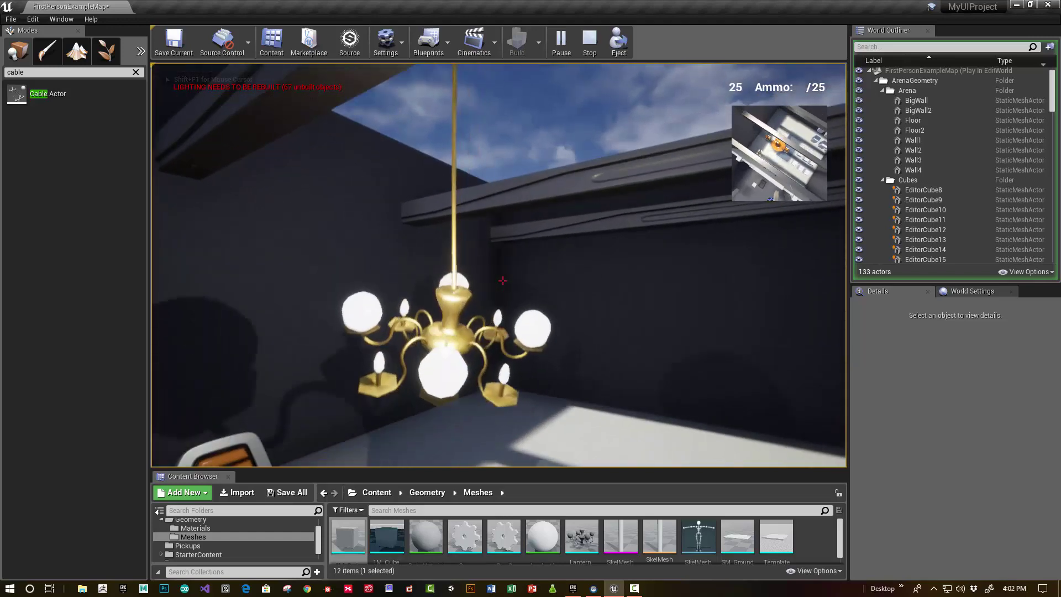
key("space")
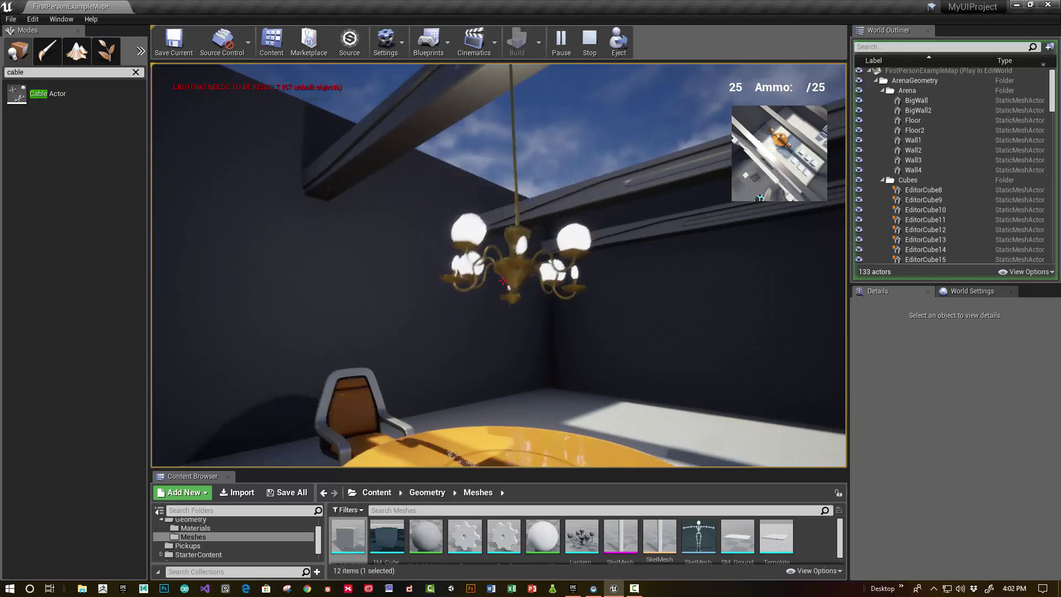
key("Escape")
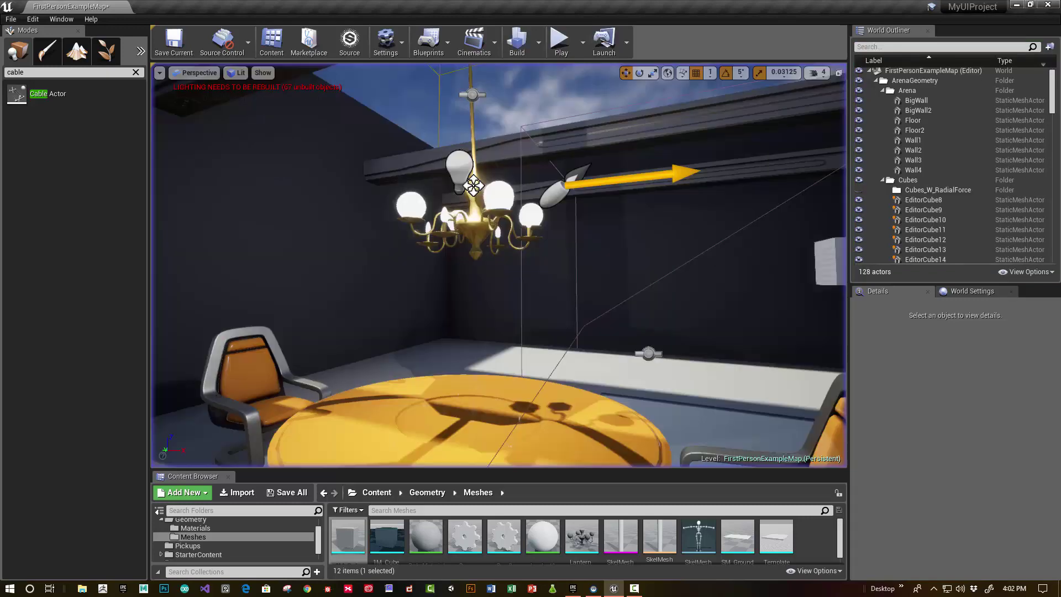
- Check the Simulate Physics setting of the chandelier near the pale wall and select the physics constraint above it
left_click_drag(422, 158, 276, 160, "alt")
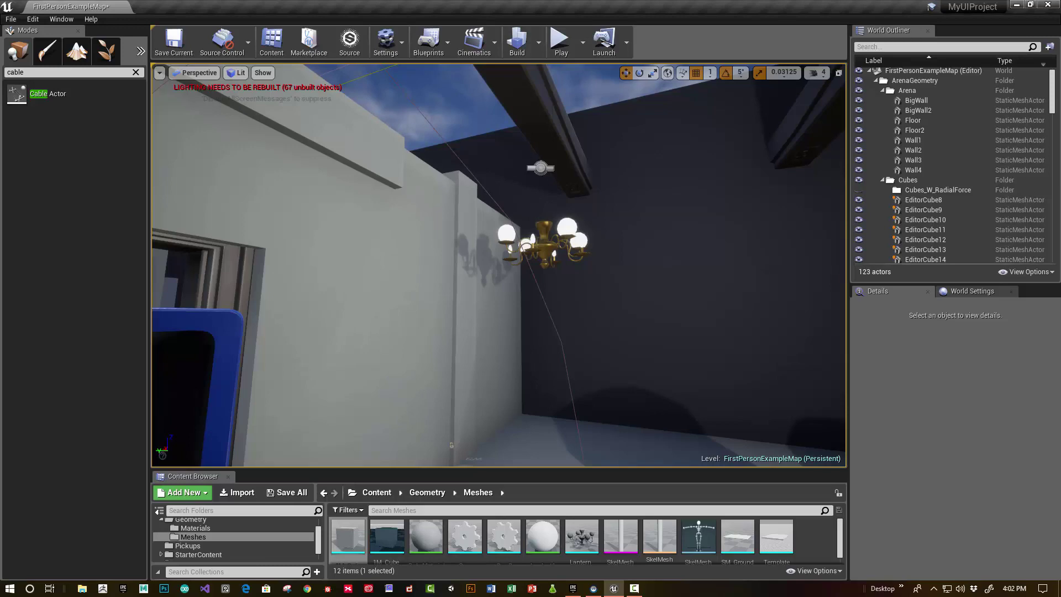
left_click(545, 243)
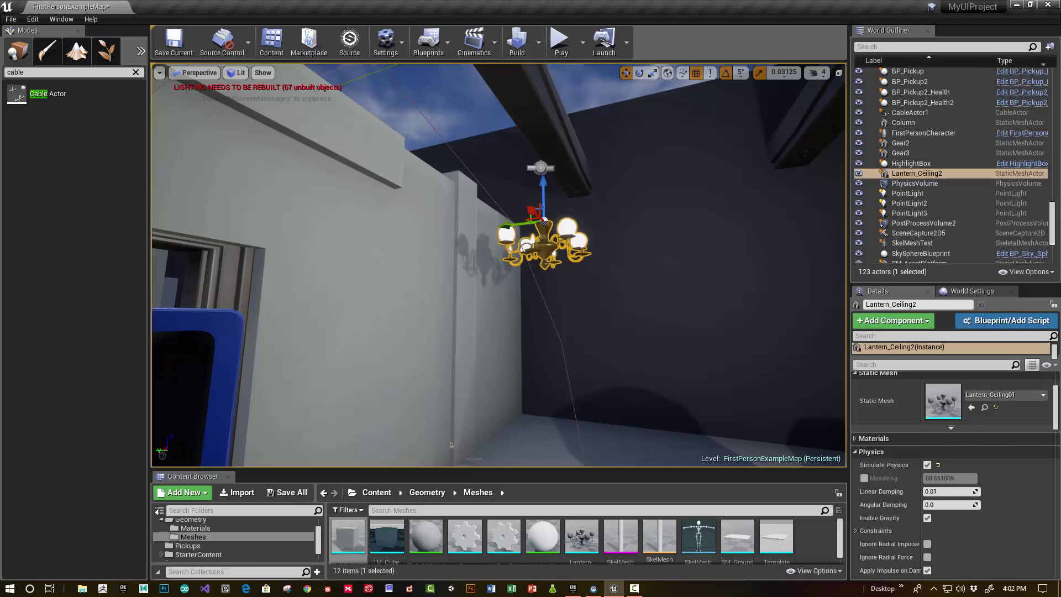
left_click(928, 464)
left_click(542, 168)
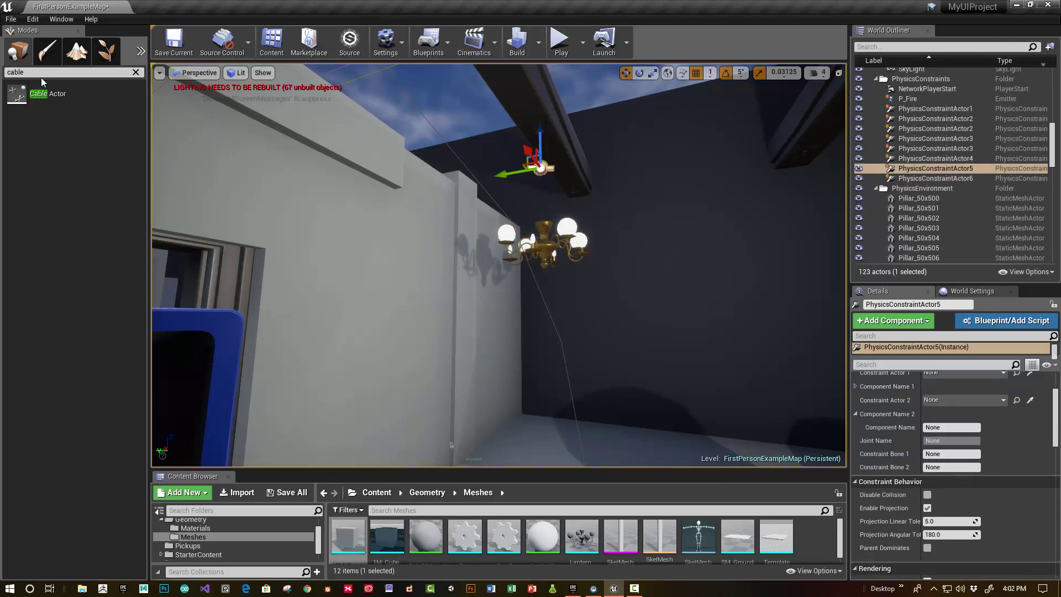
- Search the placeable actors for "constra" to locate the Physics Constraint Actor
key("BackSpace")
key("BackSpace")
key("BackSpace")
key("BackSpace")
key("BackSpace")
type("constra")
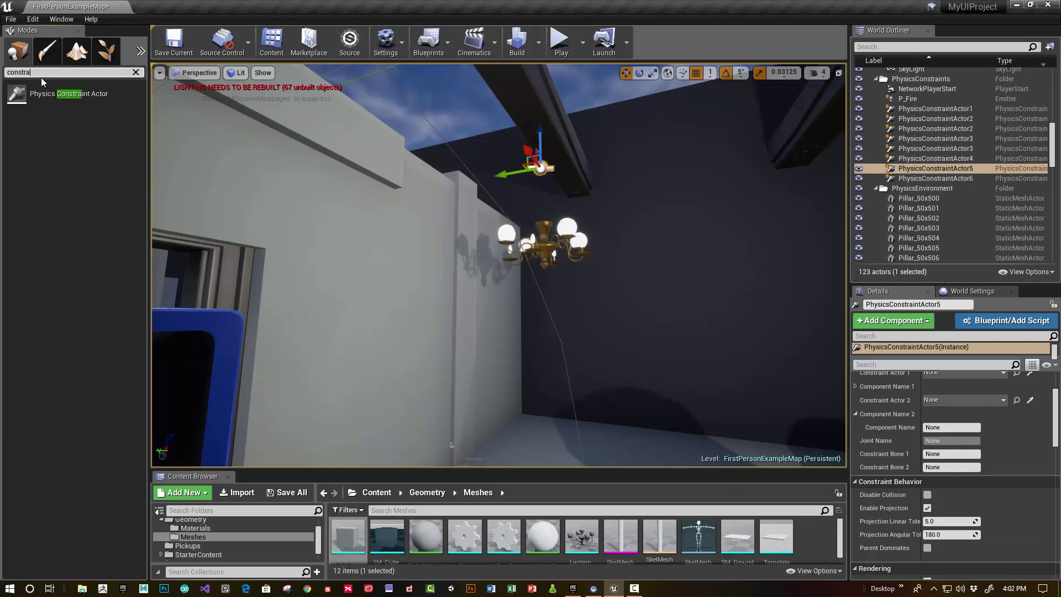
- Search the placeable actors for "cable", place a Cable Actor in the room, and raise it to the beam above the chandelier
key("BackSpace")
key("BackSpace")
key("BackSpace")
key("BackSpace")
key("BackSpace")
key("BackSpace")
key("BackSpace")
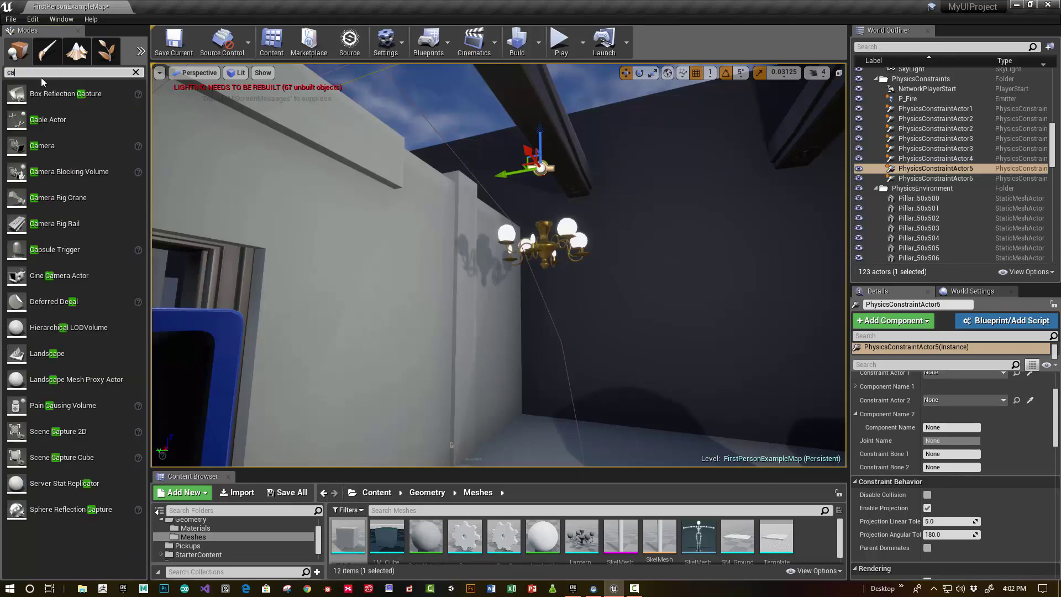
type("cable")
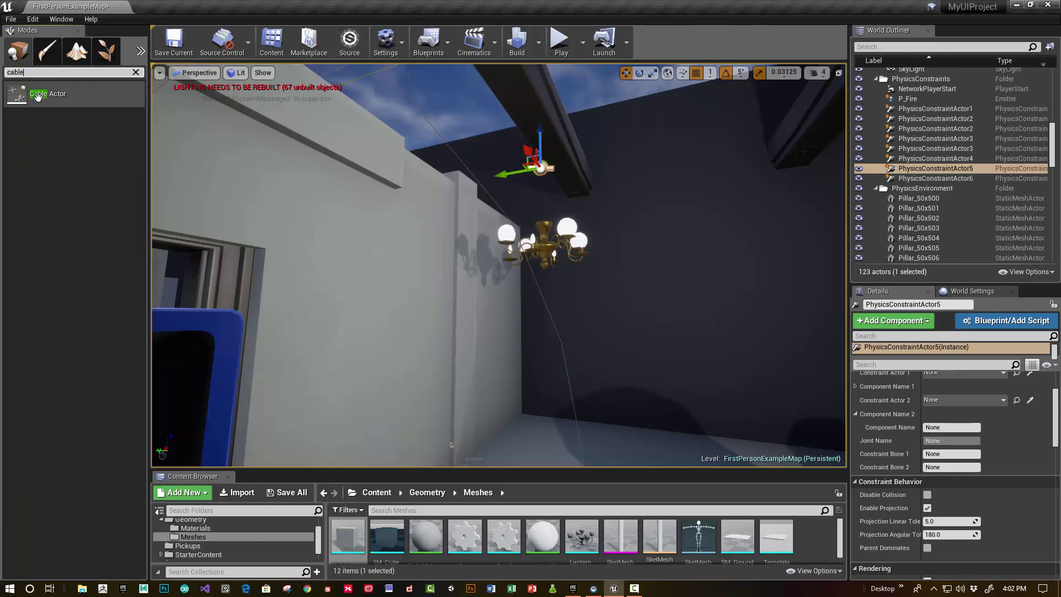
left_click_drag(50, 95, 558, 433)
left_click_drag(540, 398, 550, 169)
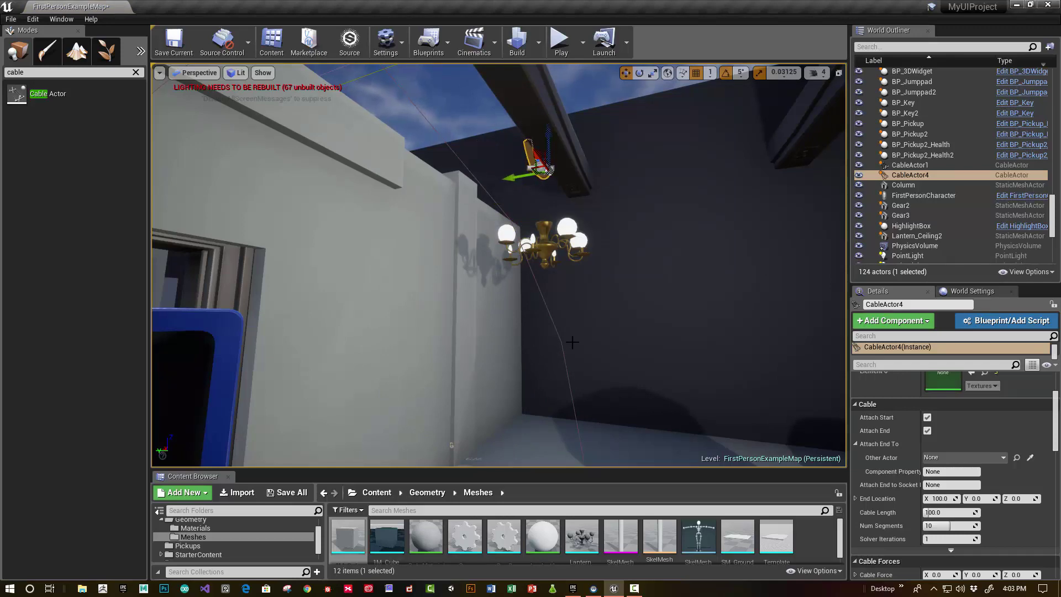
mouse_move(572, 342)
right_mouse_down()
mouse_move(522, 372)
mouse_move(570, 354)
right_mouse_up()
mouse_move(526, 181)
left_mouse_down()
mouse_move(529, 221)
mouse_move(530, 201)
left_mouse_up()
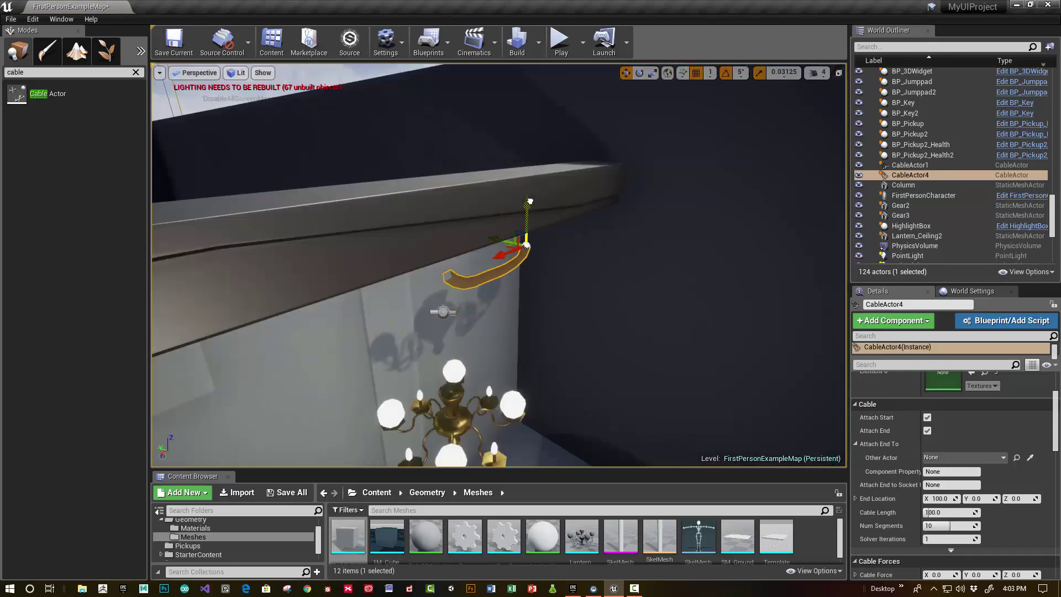
- Attach the cable's end to the chandelier Lantern_Ceiling2 and set its End Location X to 0
left_click(1030, 457)
left_click(452, 420)
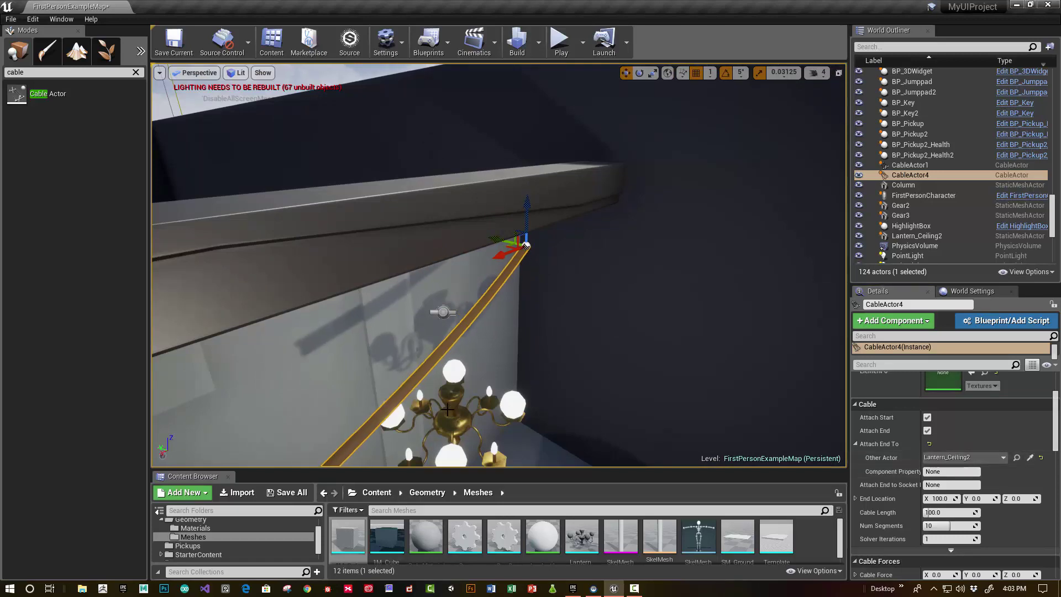
mouse_move(452, 420)
right_mouse_down()
mouse_move(464, 387)
mouse_move(460, 420)
right_mouse_up()
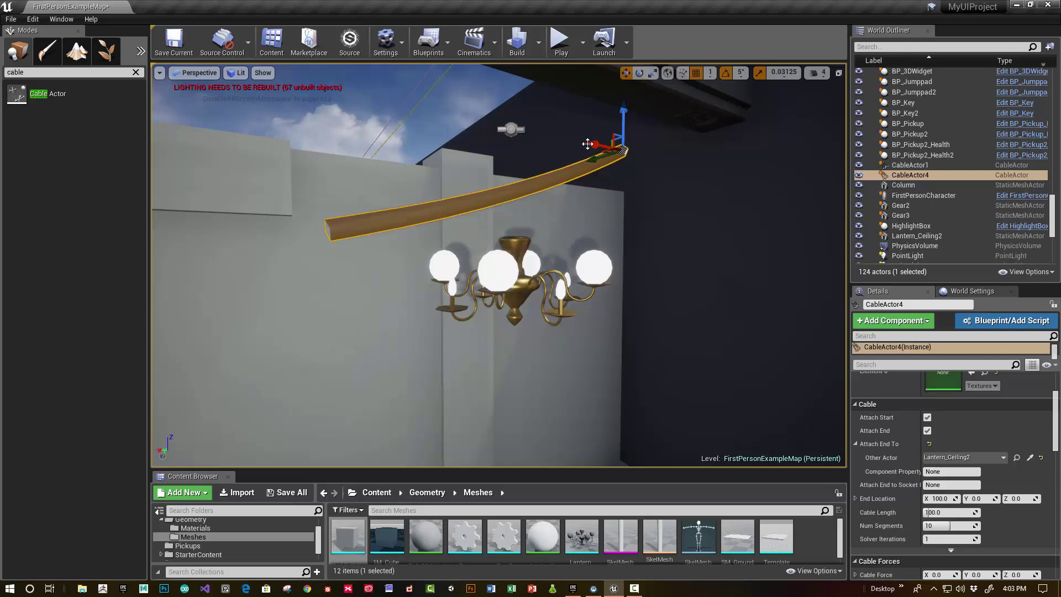
left_click_drag(595, 144, 519, 73)
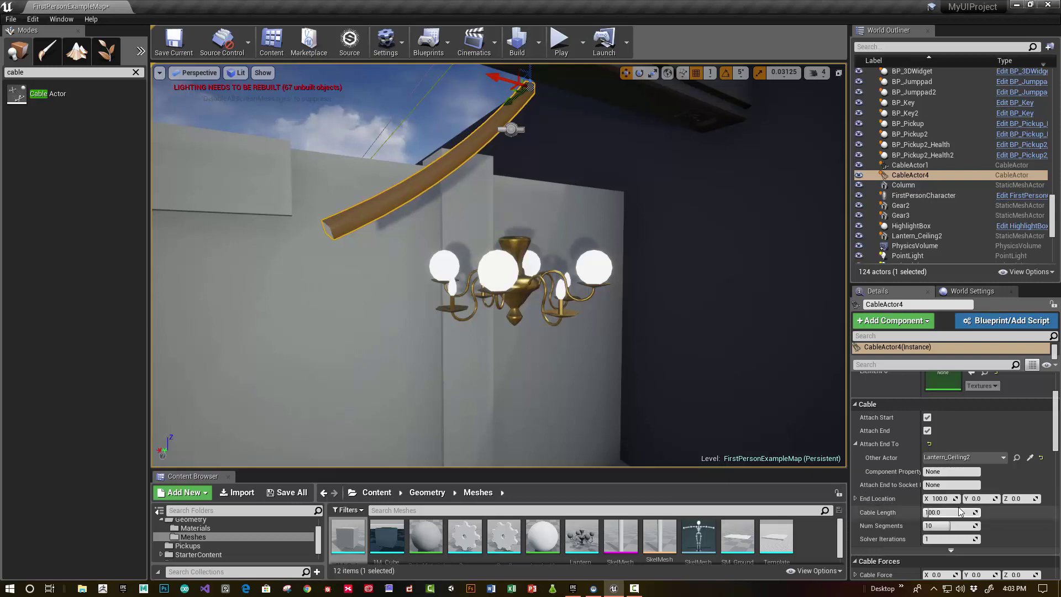
key("Return")
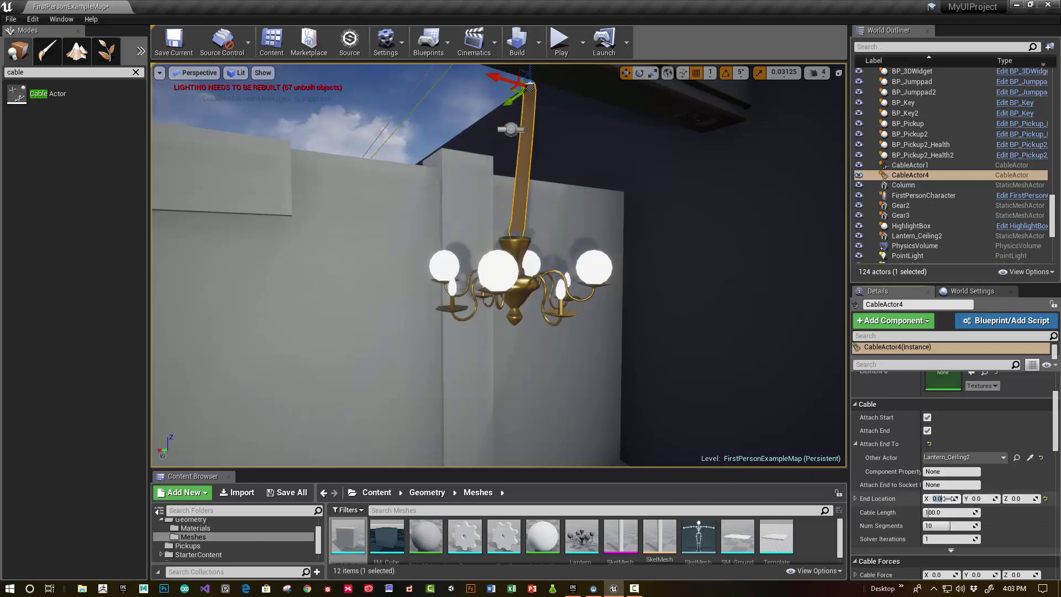
- Move the cable's upper end into the beam above the chandelier and set its Cable Width to 5
mouse_move(636, 387)
right_mouse_down()
mouse_move(658, 406)
mouse_move(620, 396)
right_mouse_up()
right_click_drag(633, 305, 608, 293)
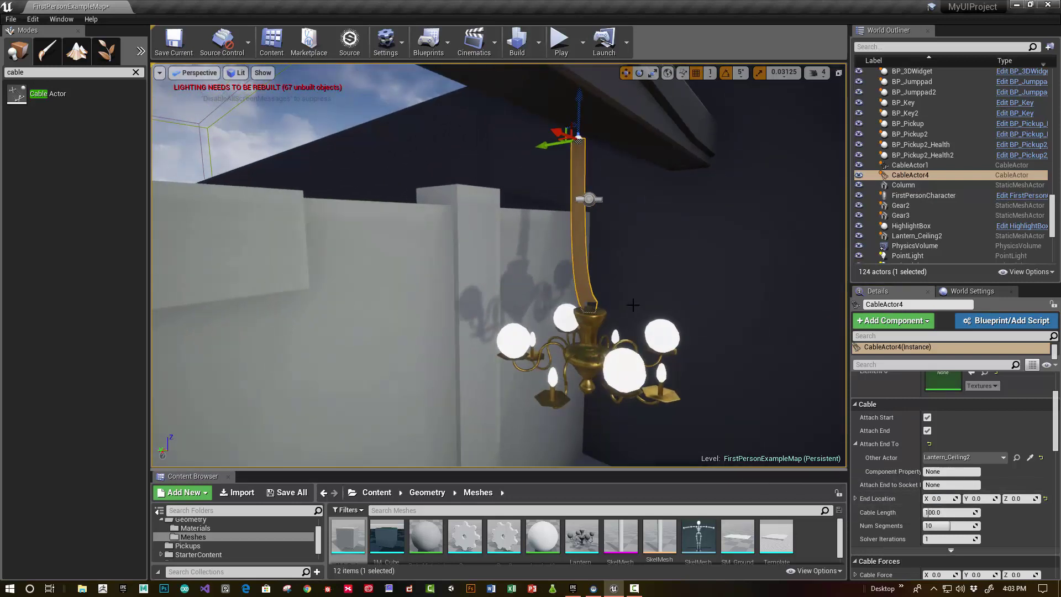
left_click_drag(544, 145, 563, 149)
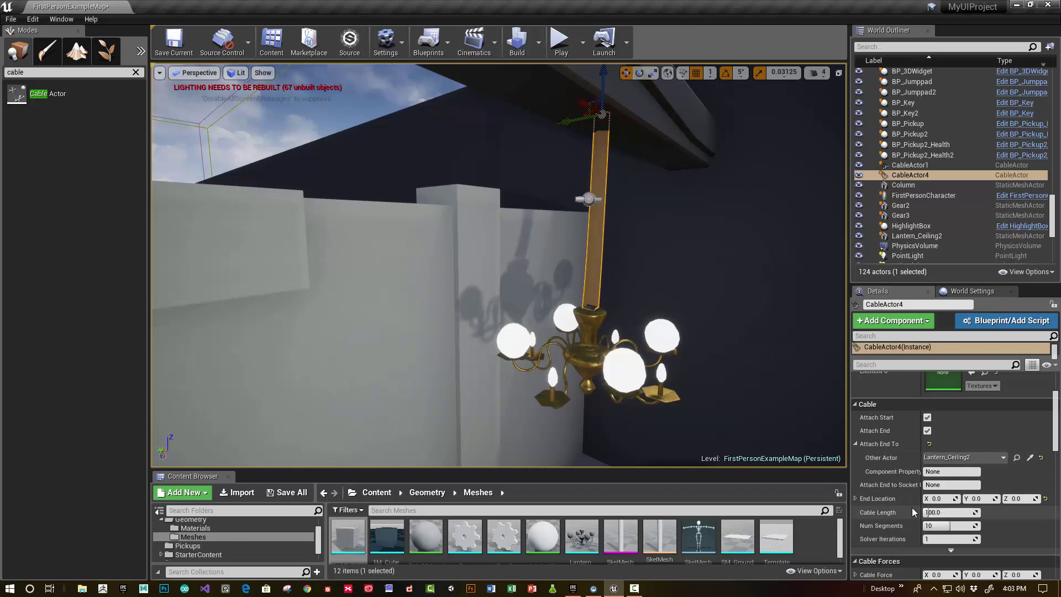
scroll(942, 521, "down", 3)
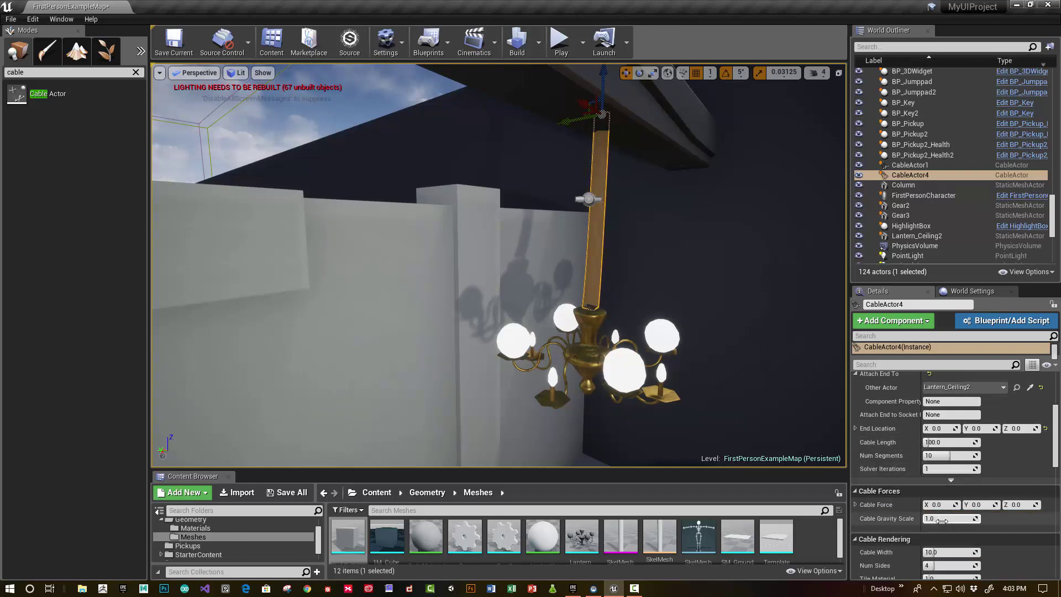
scroll(945, 520, "down", 1)
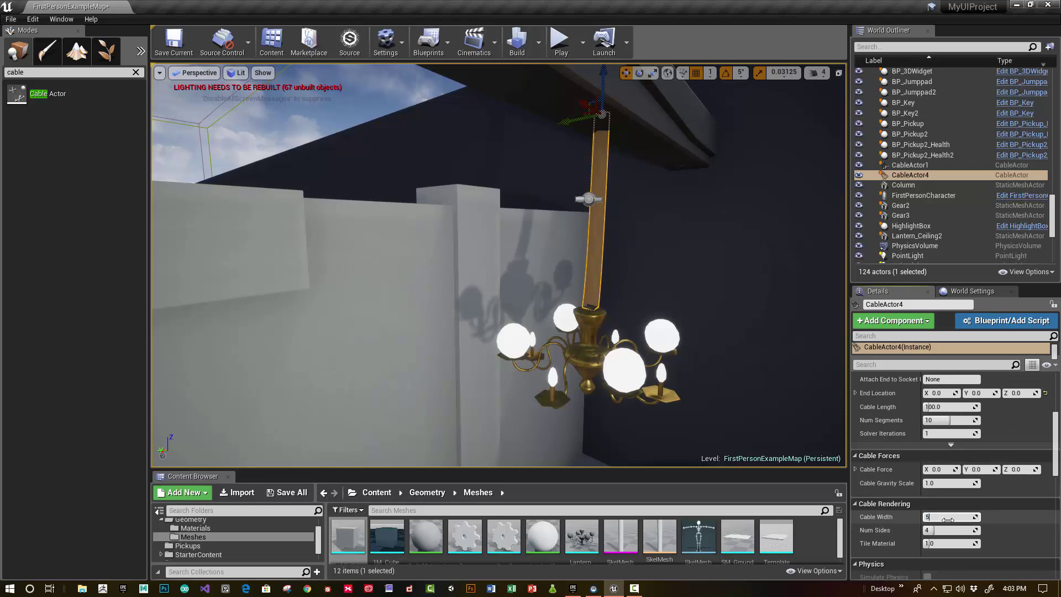
- Shift the cable's upper end sideways along the beam to align it with the physics constraint and chandelier
right_click_drag(527, 309, 630, 320)
key("a")
right_click_drag(584, 188, 581, 230)
key("s")
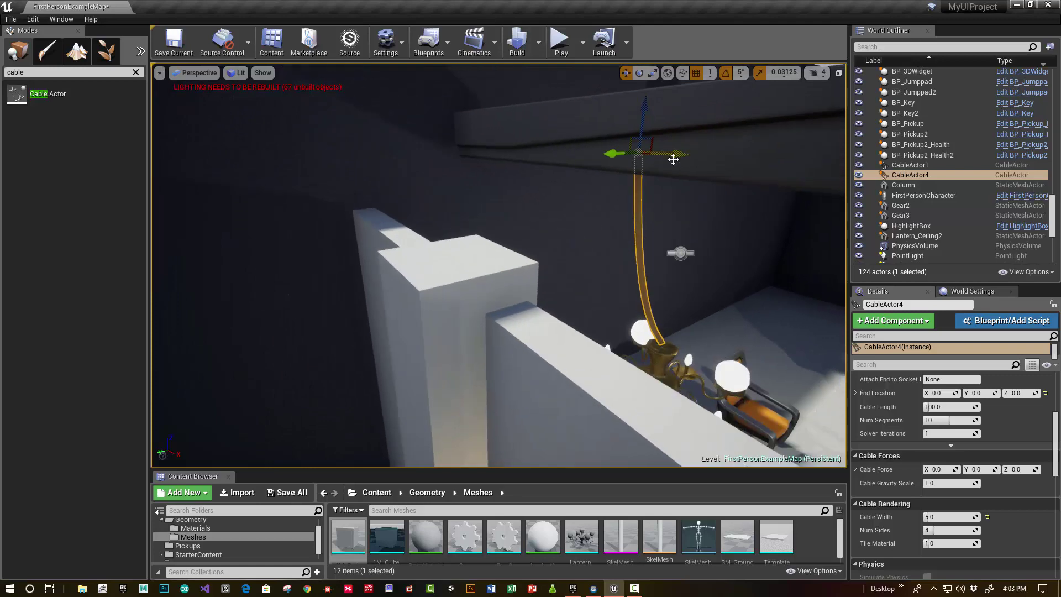
left_click_drag(686, 160, 727, 162)
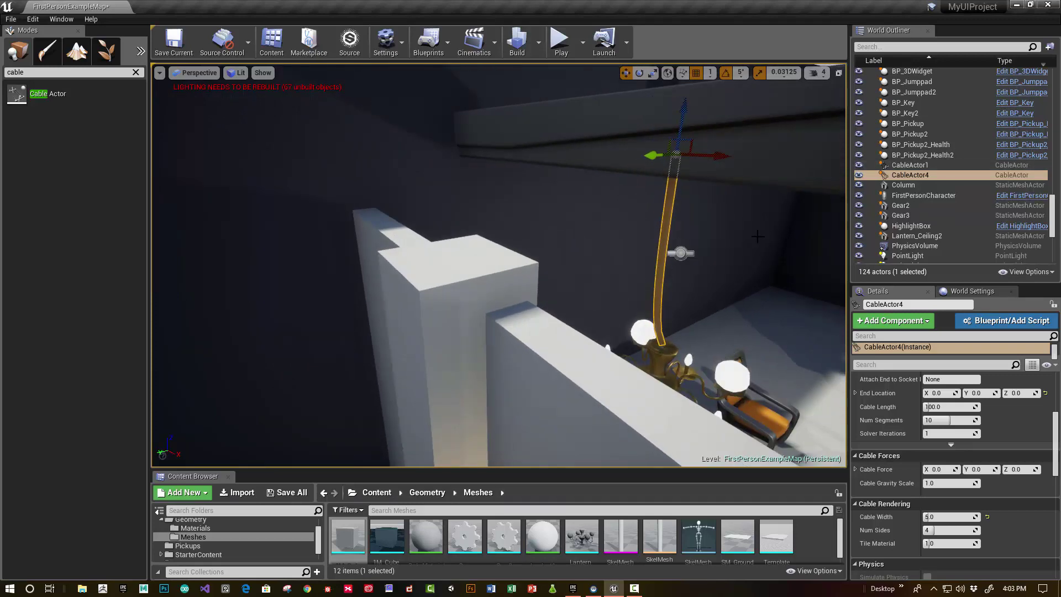
right_click_drag(728, 163, 750, 242)
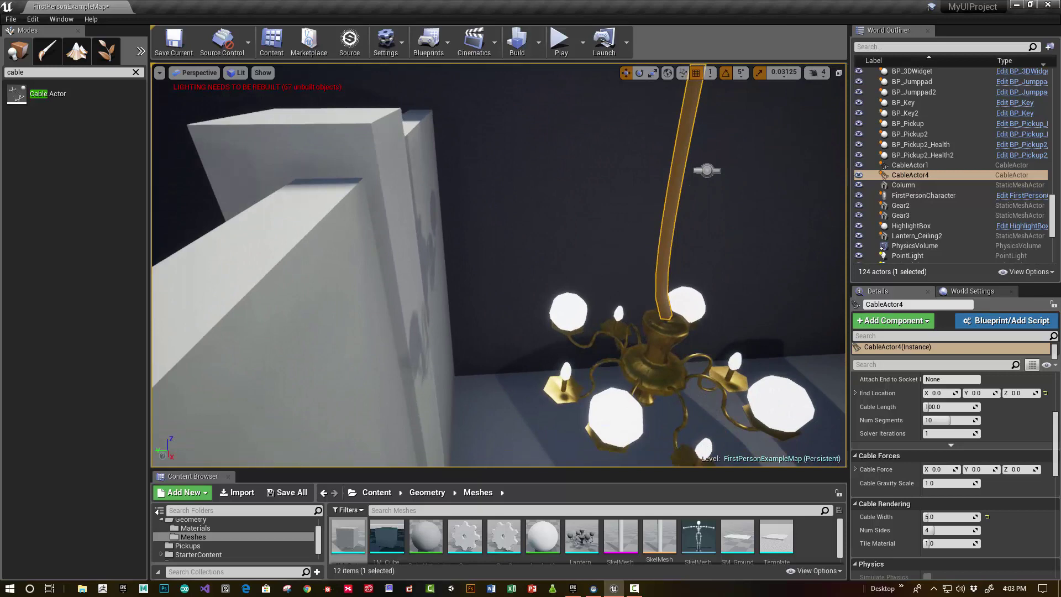
right_click_drag(672, 243, 808, 347)
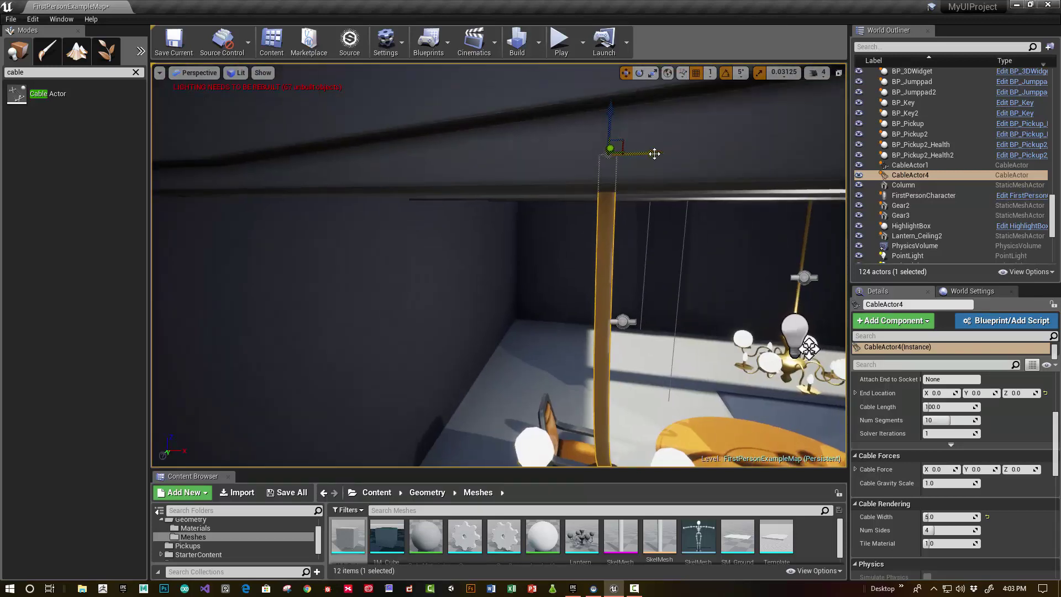
left_click_drag(654, 153, 674, 153)
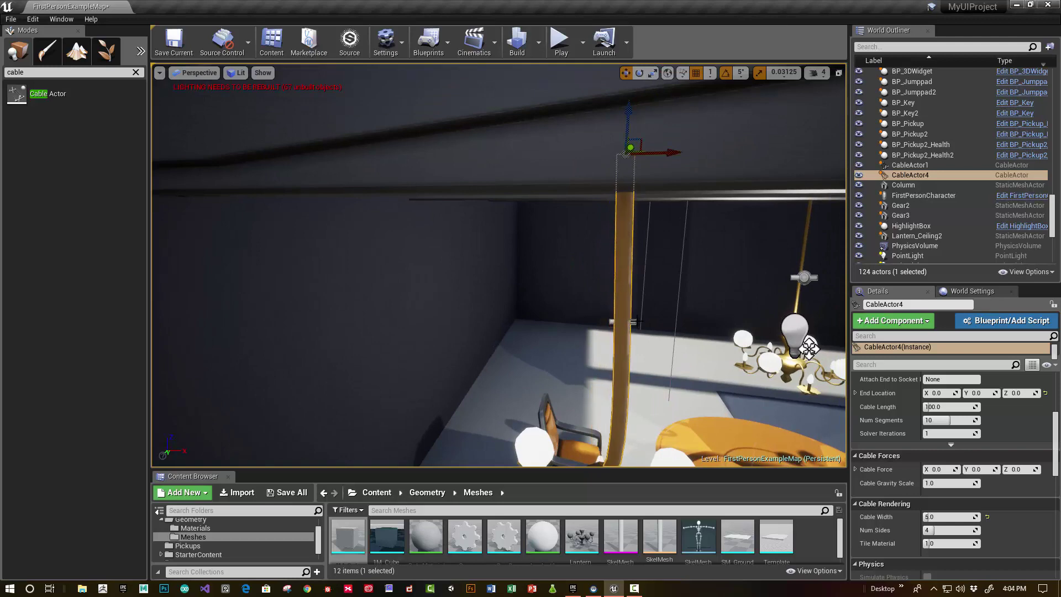
- Set the physics constraint's Constraint Actor 1 to the beam SM_PillarFrame300 and Constraint Actor 2 to the chandelier Lantern_Ceiling2
left_click(637, 322)
right_click_drag(644, 322, 640, 320)
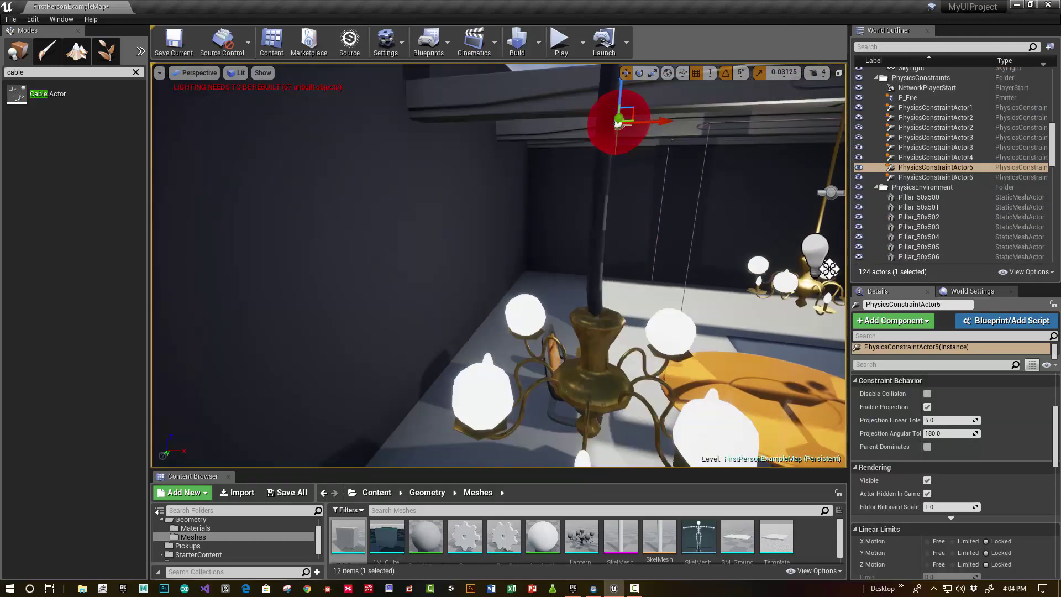
scroll(867, 417, "up", 8)
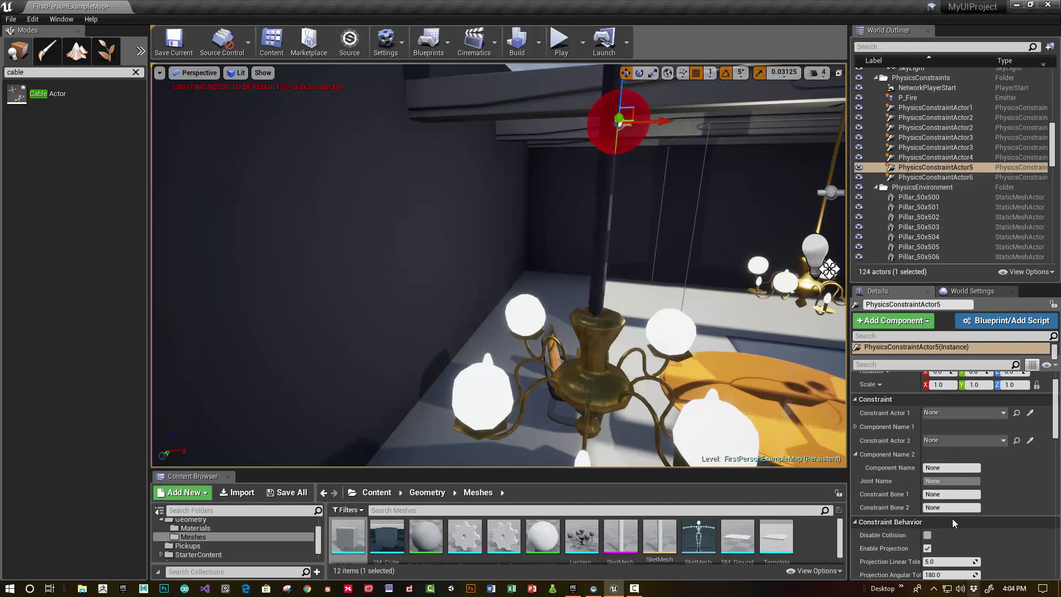
scroll(914, 460, "up", 2)
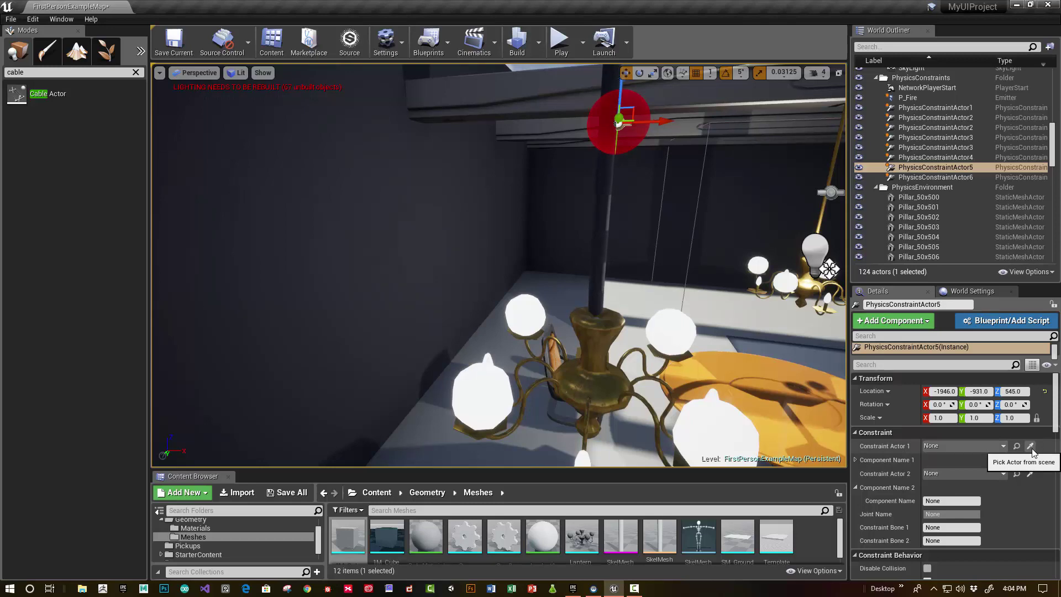
right_click_drag(587, 308, 505, 98)
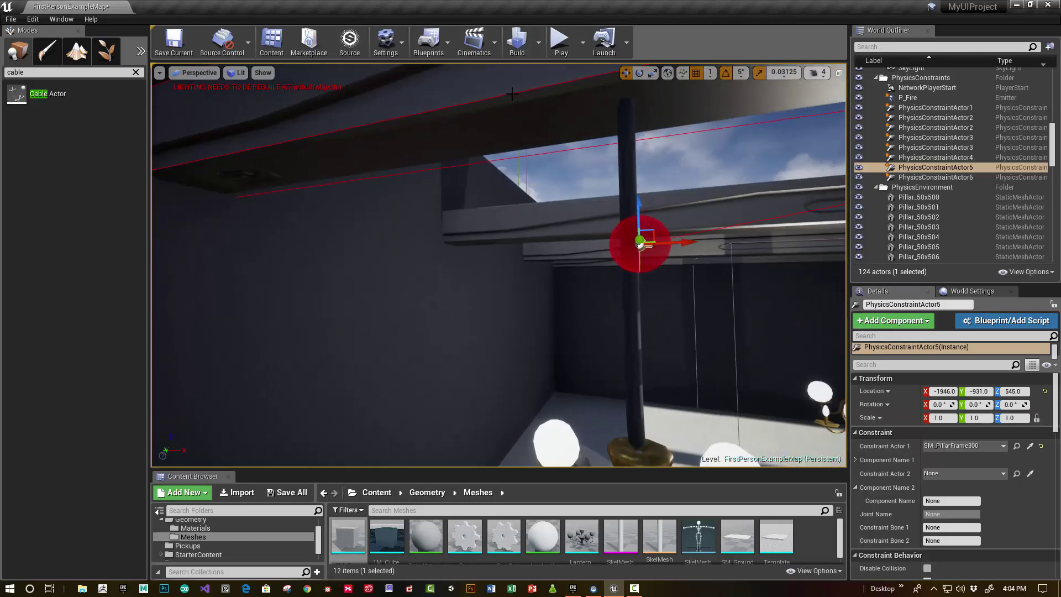
left_click(1030, 474)
right_click_drag(665, 367, 658, 431)
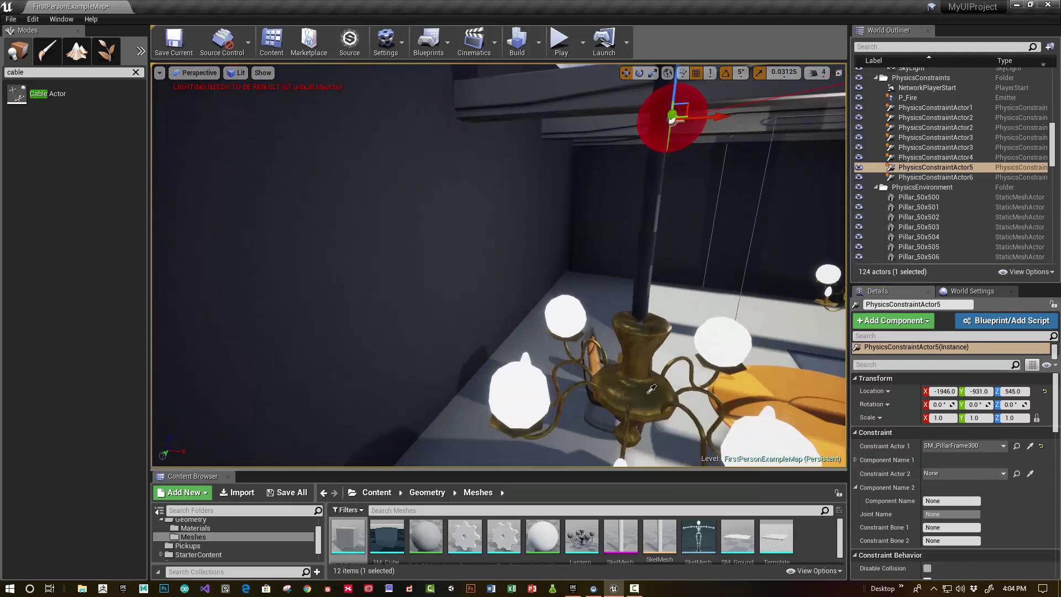
left_click(651, 390)
- Move the cable to about Y -931 so that it hangs straight down to the chandelier
left_click(666, 378)
right_click_drag(604, 348, 650, 325)
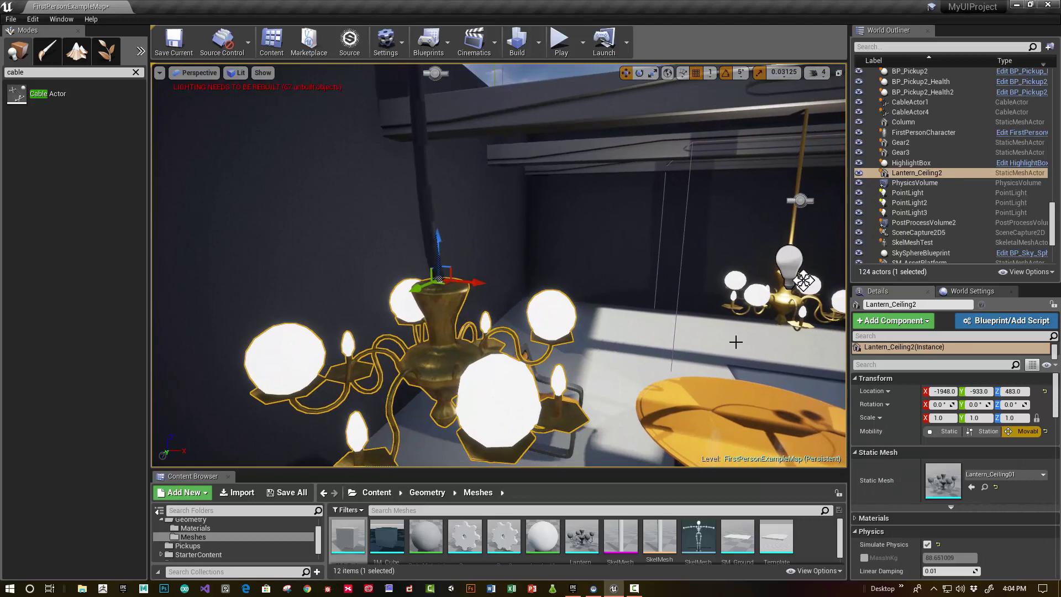
left_click(423, 156)
right_click_drag(679, 284, 667, 278)
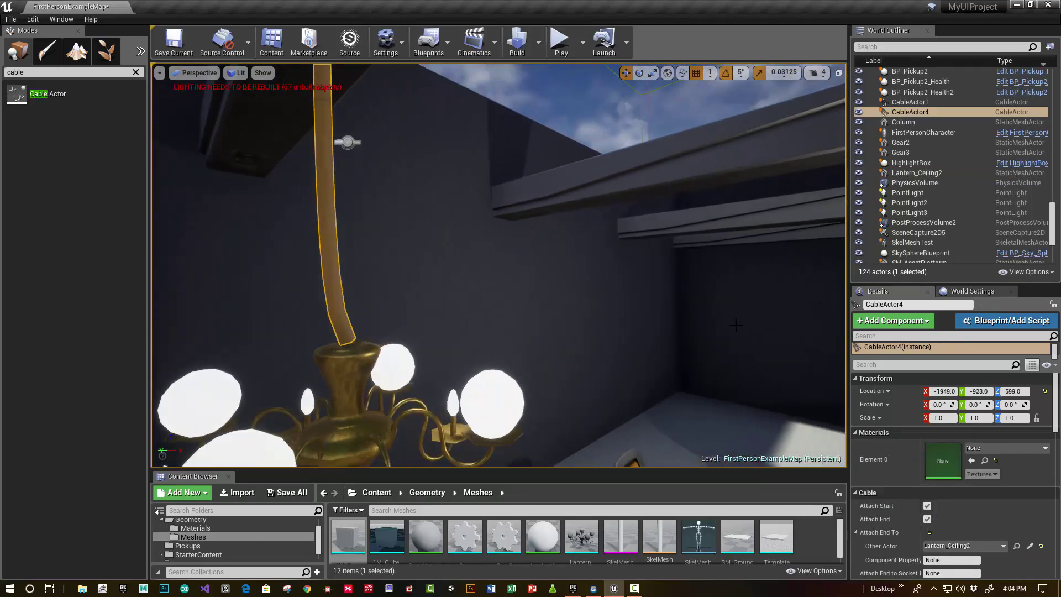
right_click_drag(587, 315, 612, 300)
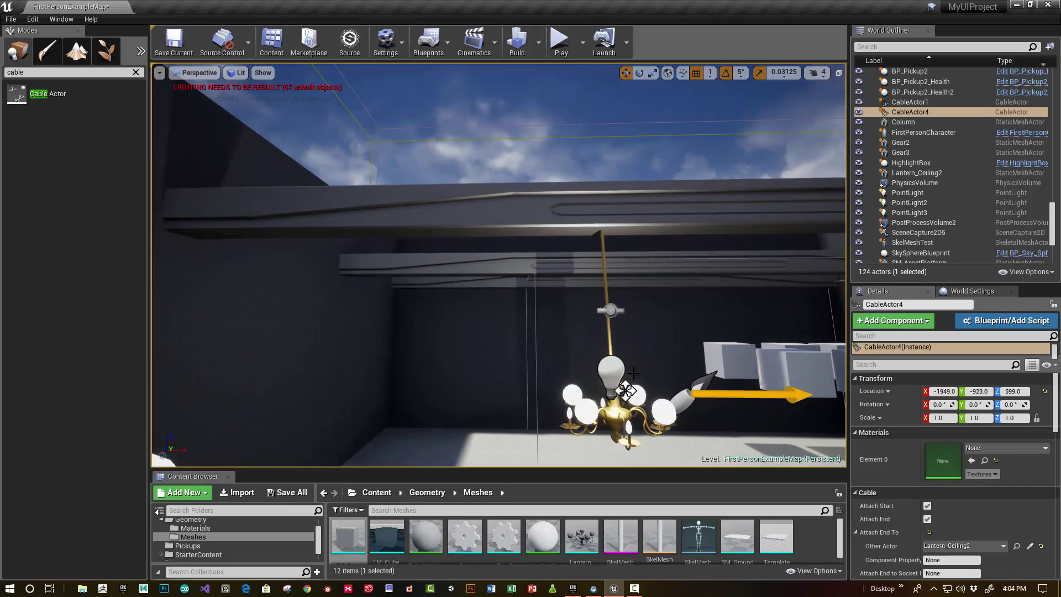
key("f")
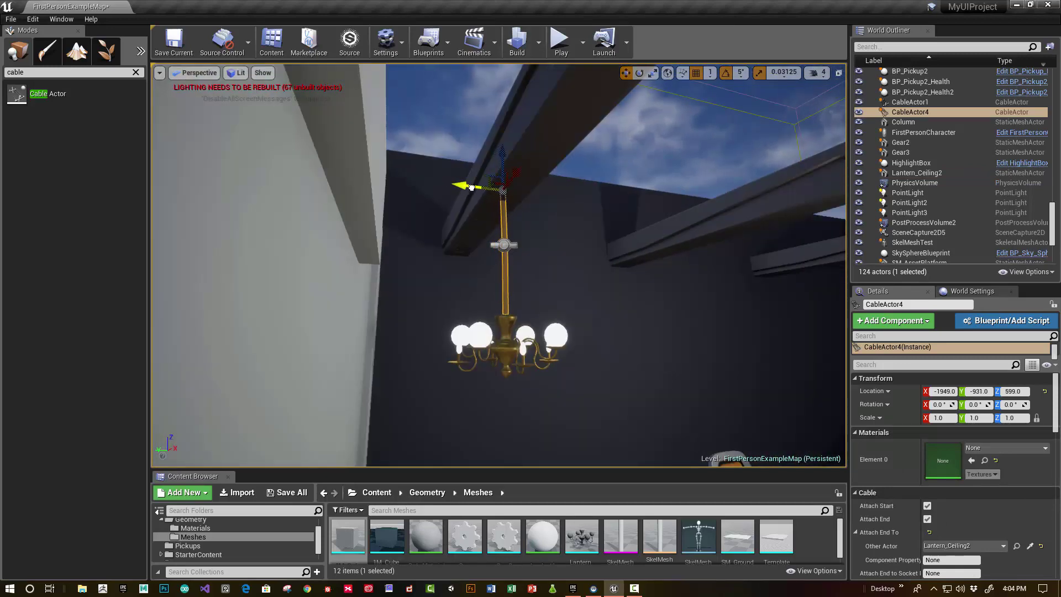
- Play the level and shoot at the chandelier near the pale wall to test its swing
left_click(559, 40)
key("w")
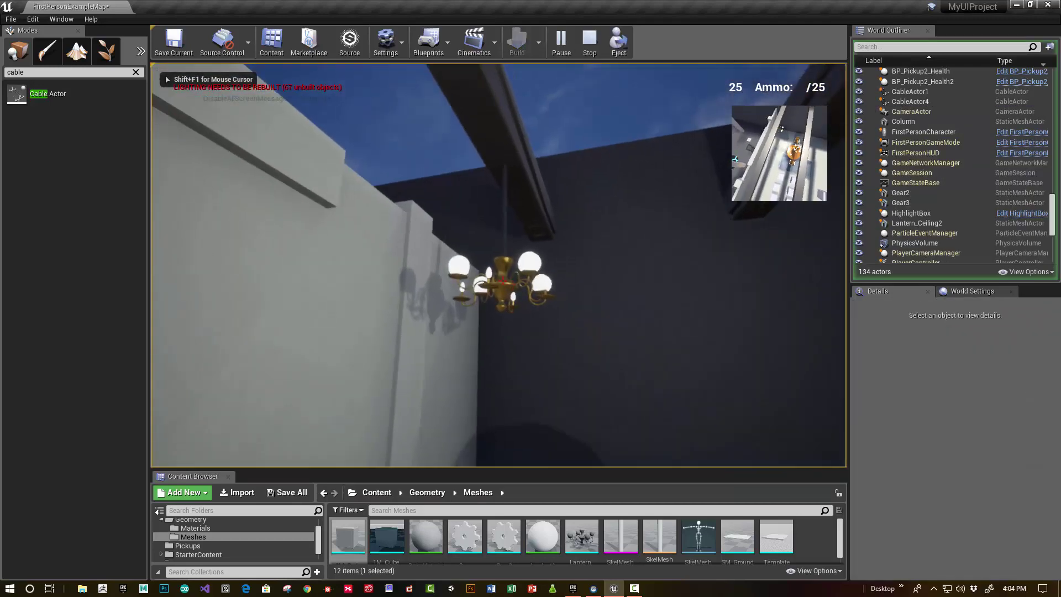
left_click(504, 281)
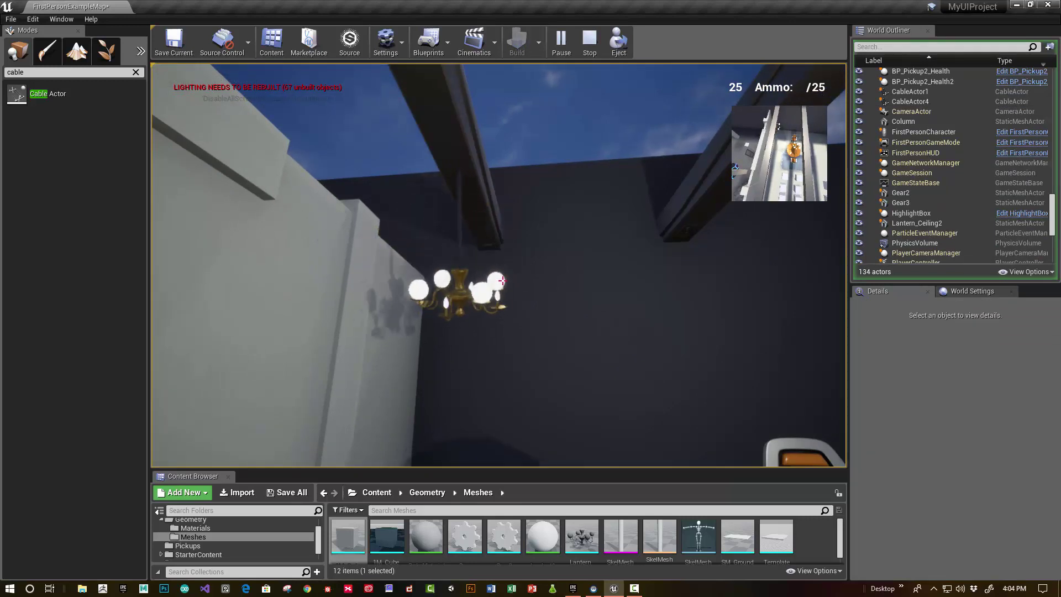
- End the play test beside the swinging chandelier and select its cable to inspect how it hangs from the beam
key("w")
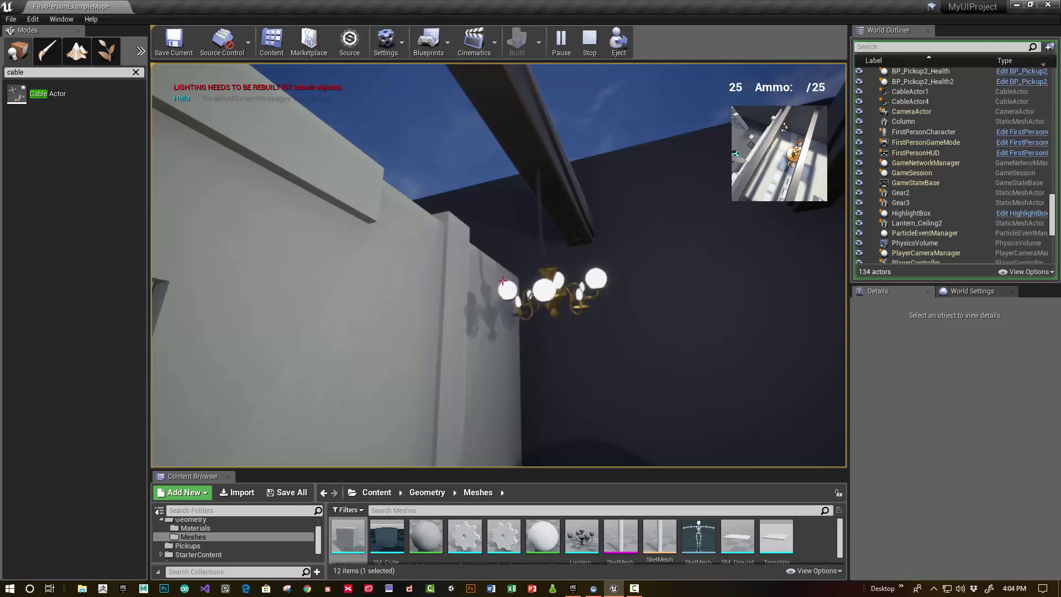
key("Escape")
right_click_drag(330, 148, 377, 127)
scroll(377, 267, "down", 3)
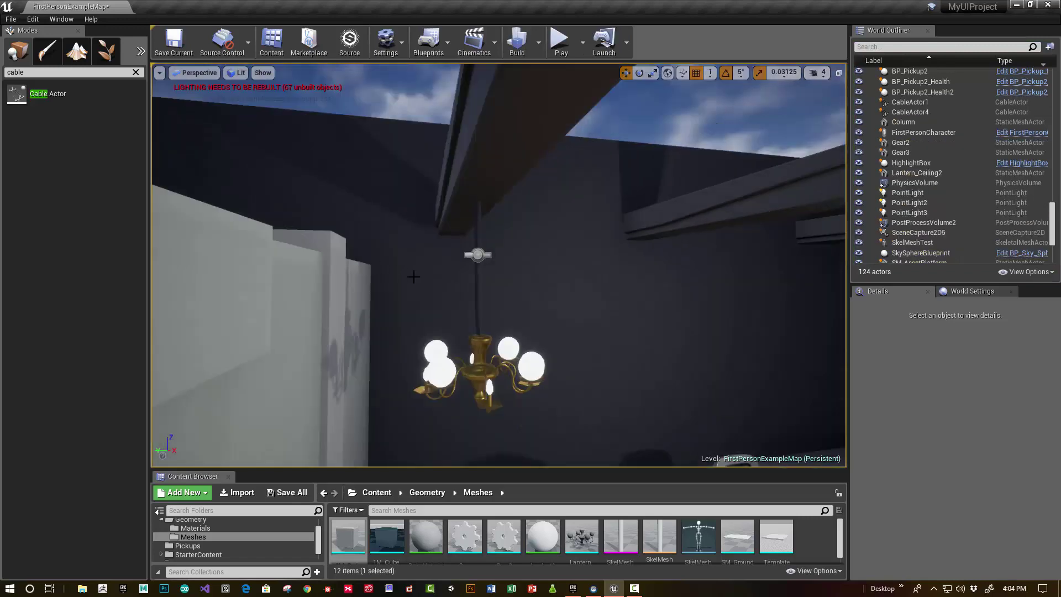
scroll(416, 279, "up", 3)
left_click(466, 342)
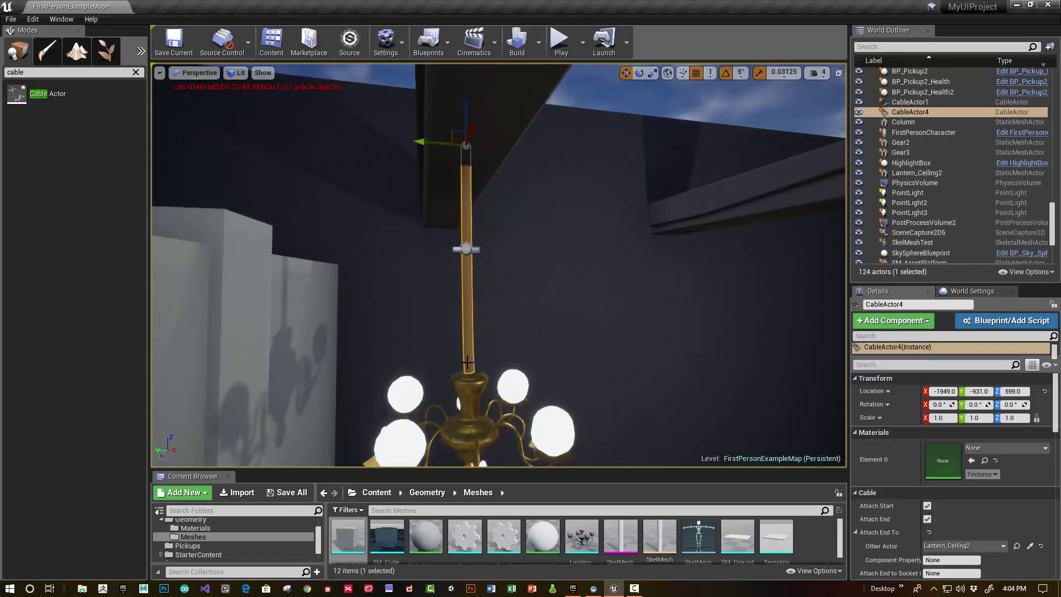
scroll(469, 360, "down", 5)
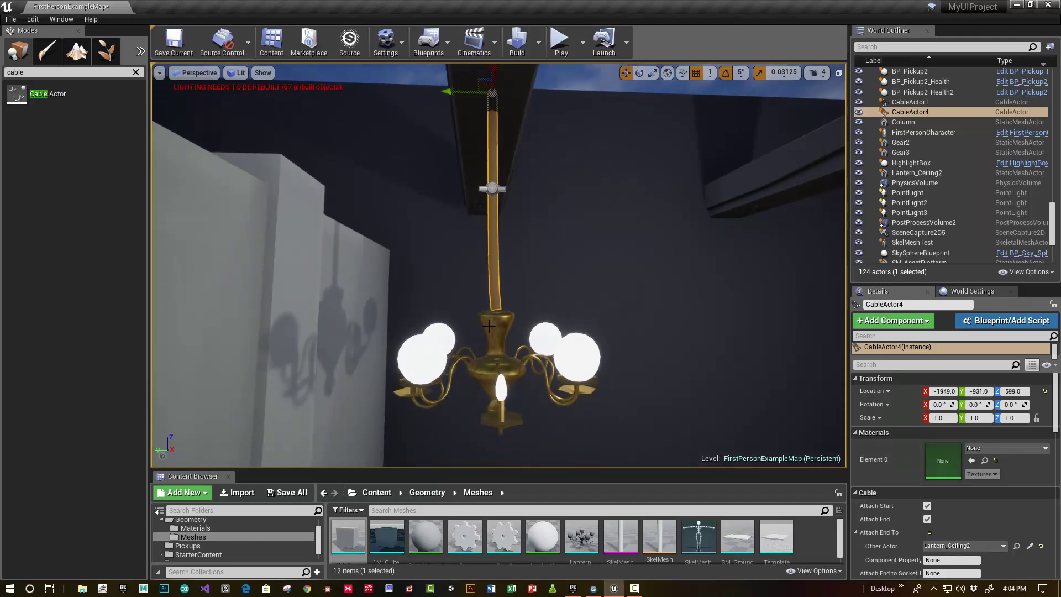
- Play the level, walk through the doorway to examine the freestanding door beside the pale column, and end the play session
left_click(543, 31)
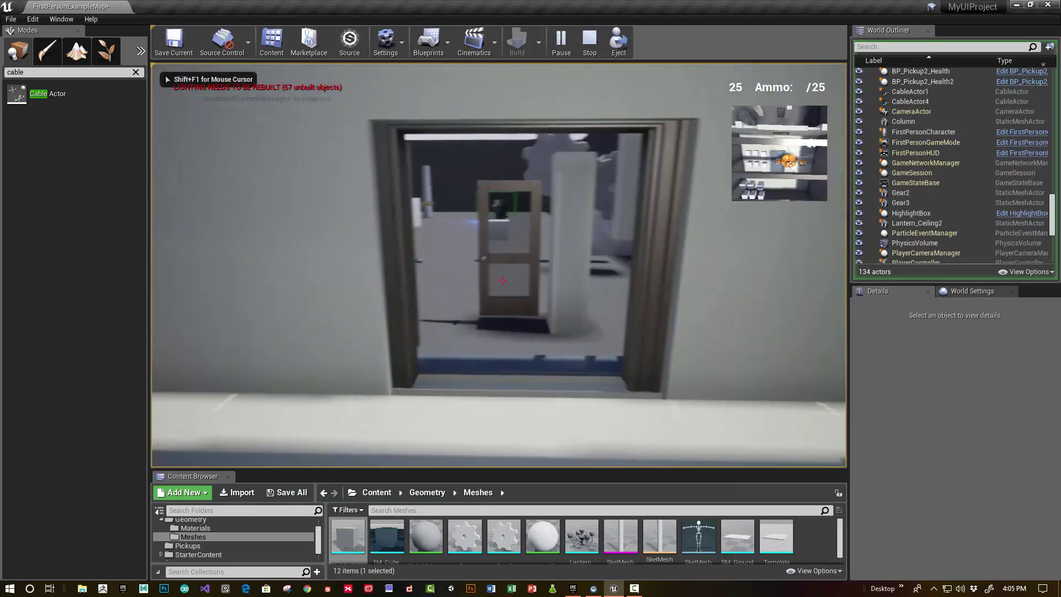
key("w")
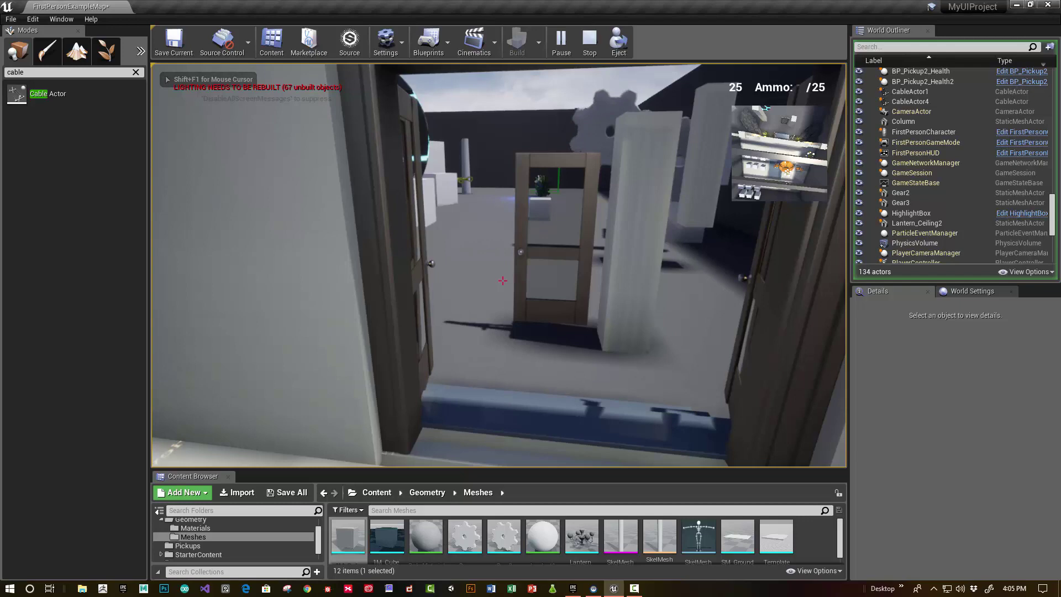
key("w")
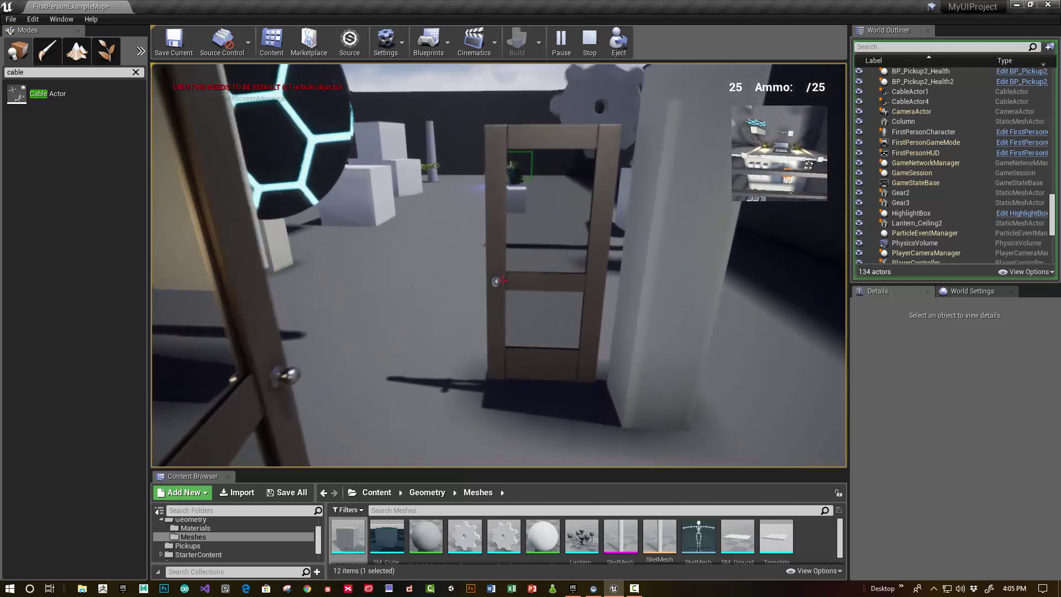
key("w")
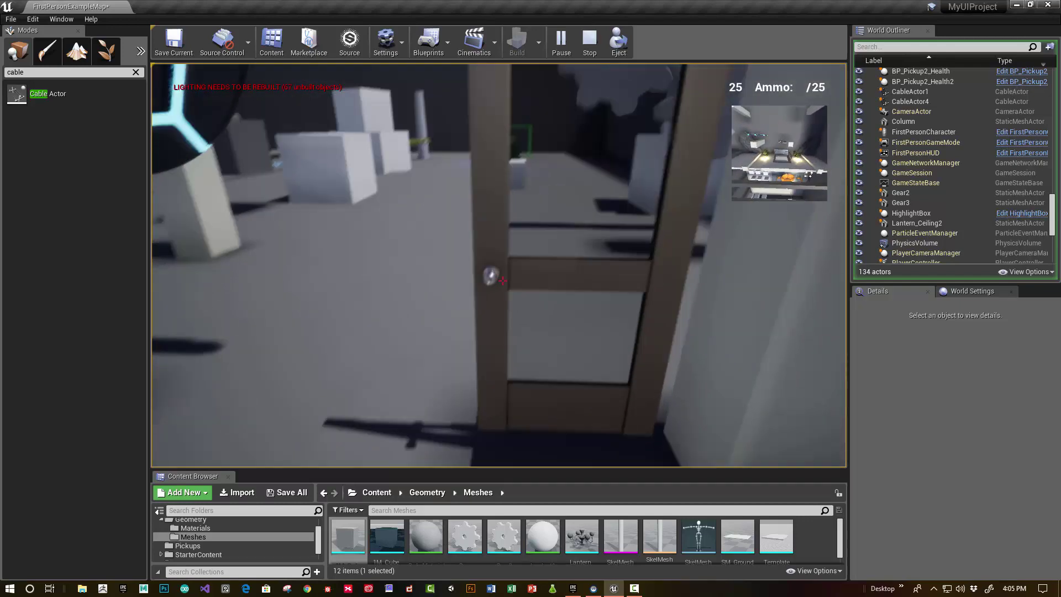
key("w")
key("s")
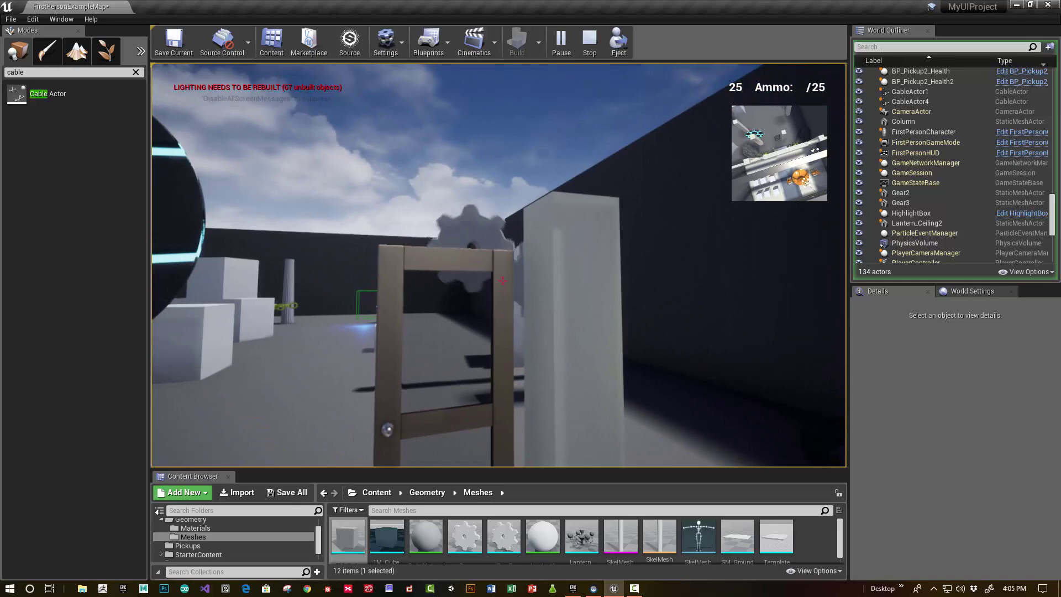
key("Escape")
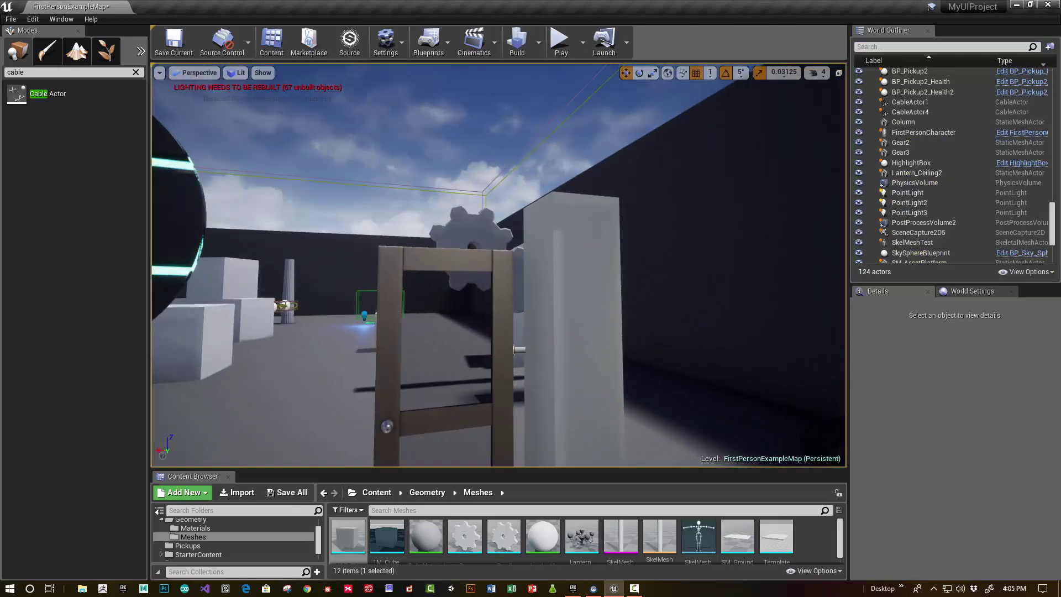